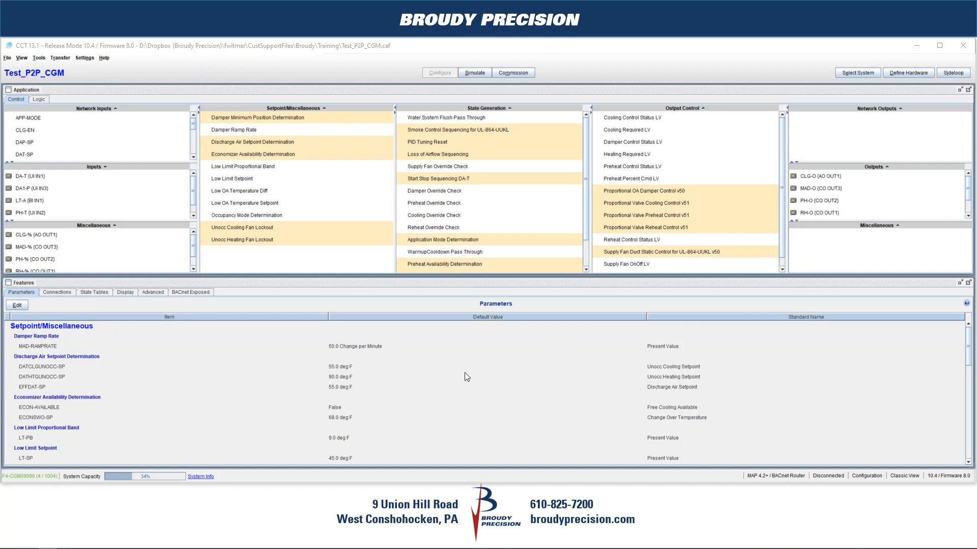
Locate the DA-T and SF-S hardware inputs in the Test_P2P_CGM application's Inputs list
{"action": "left_click", "coordinate": [27, 179]}
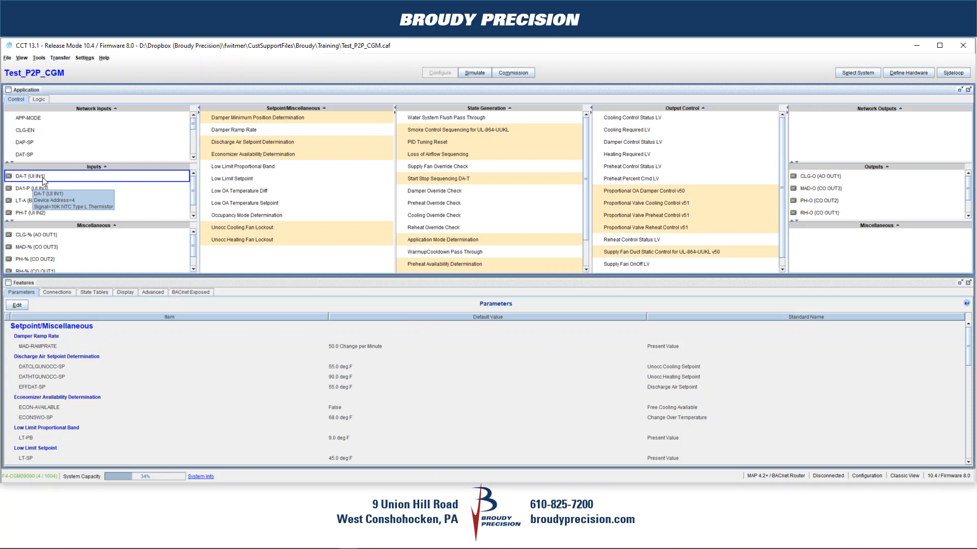
{"action": "scroll", "coordinate": [65, 199], "scroll_direction": "down", "scroll_amount": 1}
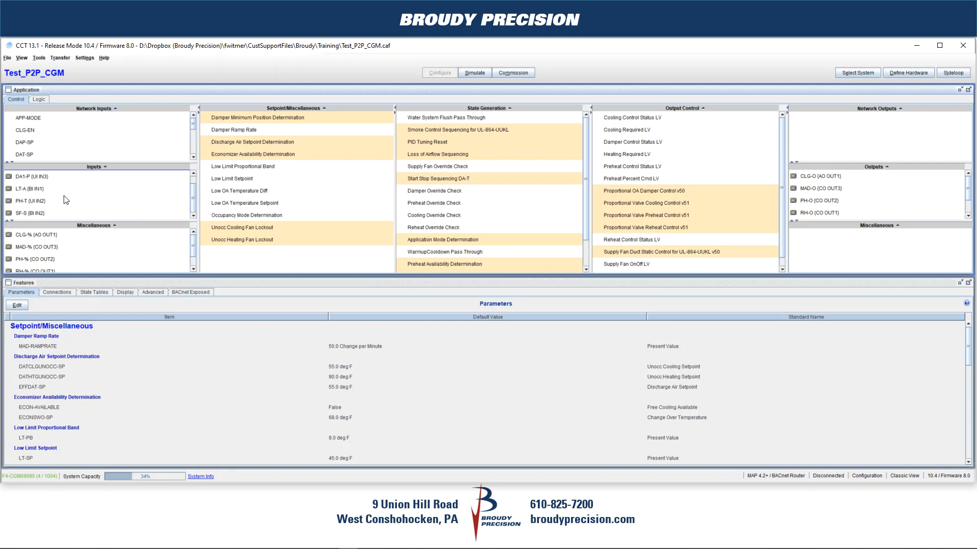
{"action": "left_click", "coordinate": [27, 215]}
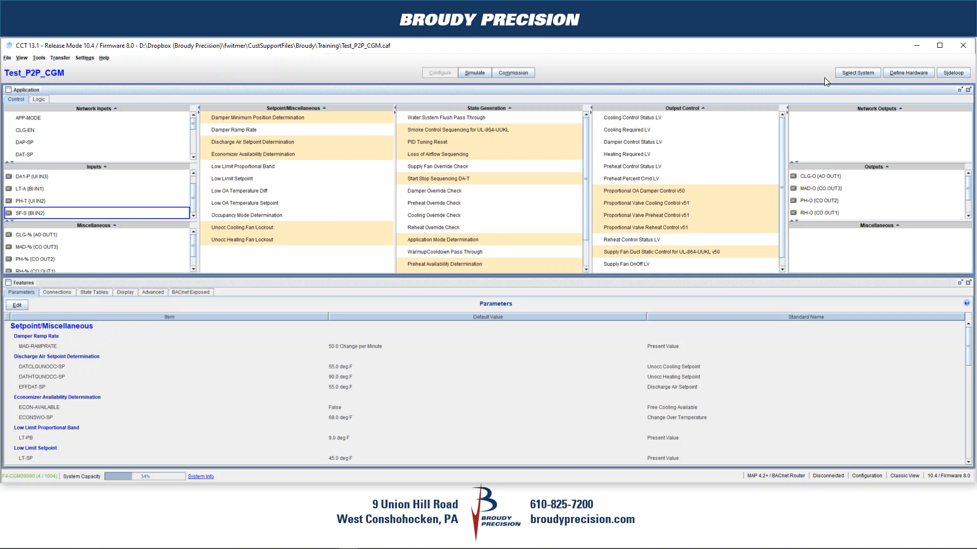
Check the CGM controller's BACnet instance number in the hardware definition's network settings
{"action": "left_click", "coordinate": [906, 71]}
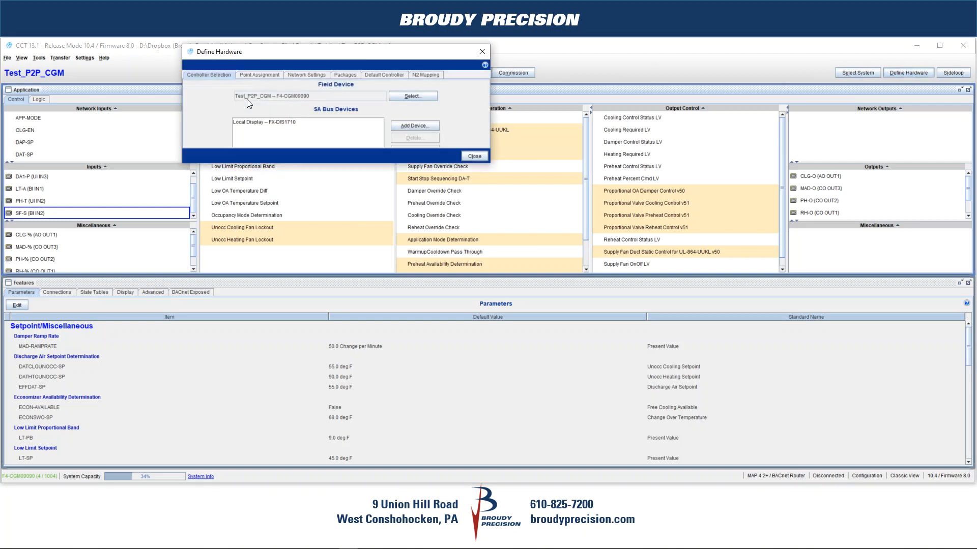
{"action": "left_click", "coordinate": [306, 75]}
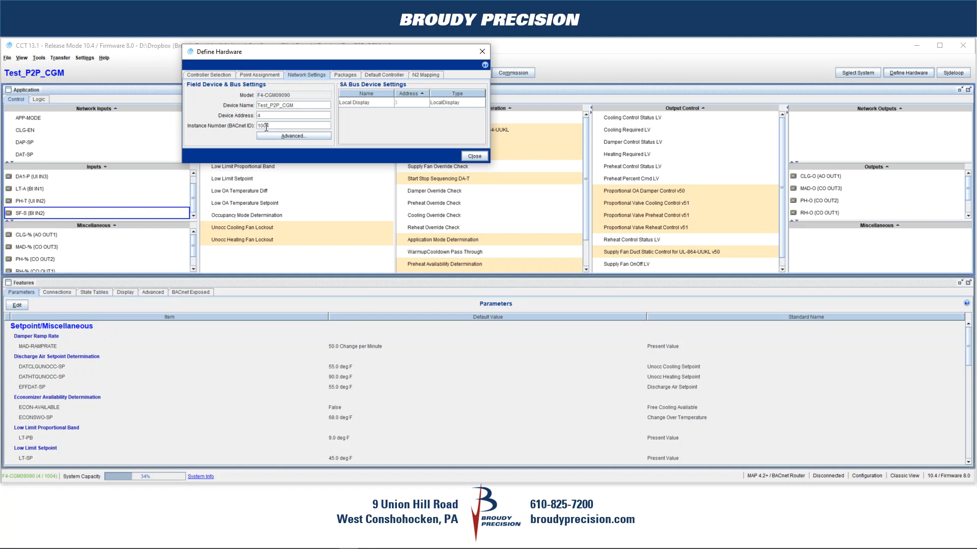
{"action": "left_click_drag", "start_coordinate": [275, 126], "coordinate": [248, 124]}
{"action": "left_click", "coordinate": [475, 156]}
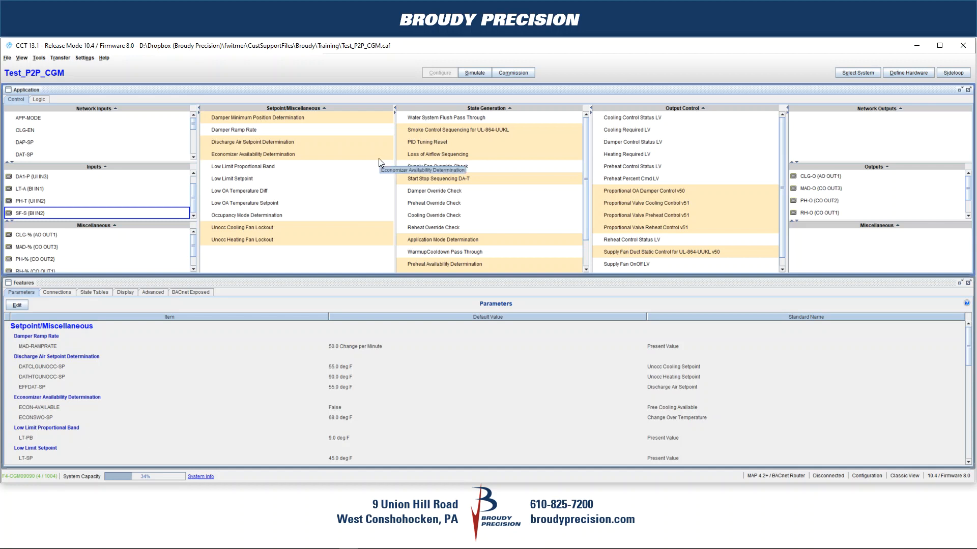
Examine the details of the DA-T input for its BACnet object identifier and exposure setting
{"action": "scroll", "coordinate": [145, 190], "scroll_direction": "up", "scroll_amount": 1}
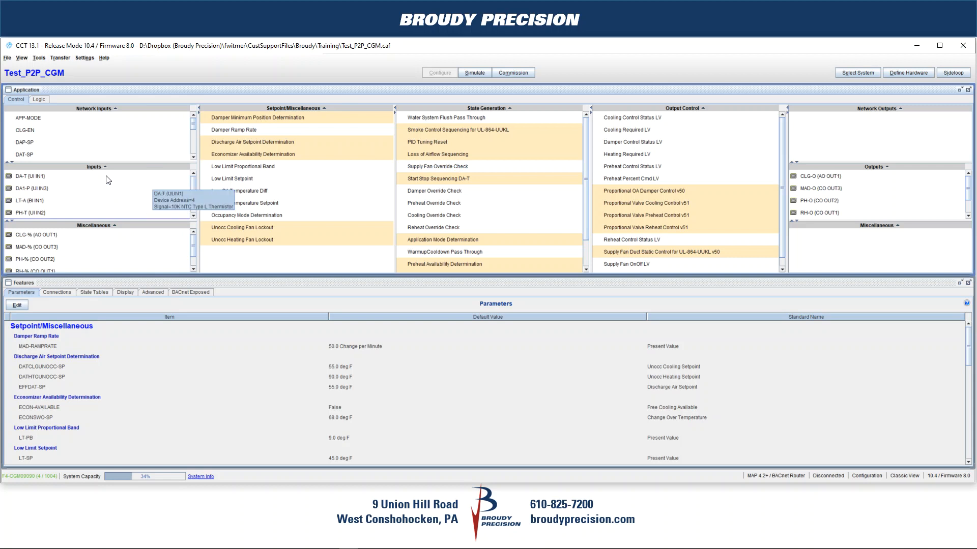
{"action": "left_click", "coordinate": [28, 178]}
{"action": "right_click", "coordinate": [33, 177]}
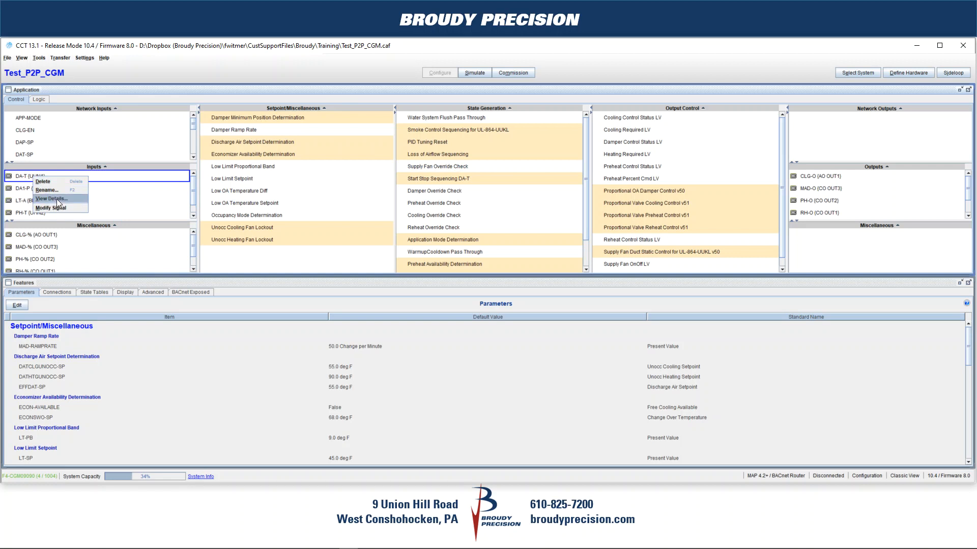
{"action": "left_click", "coordinate": [57, 200]}
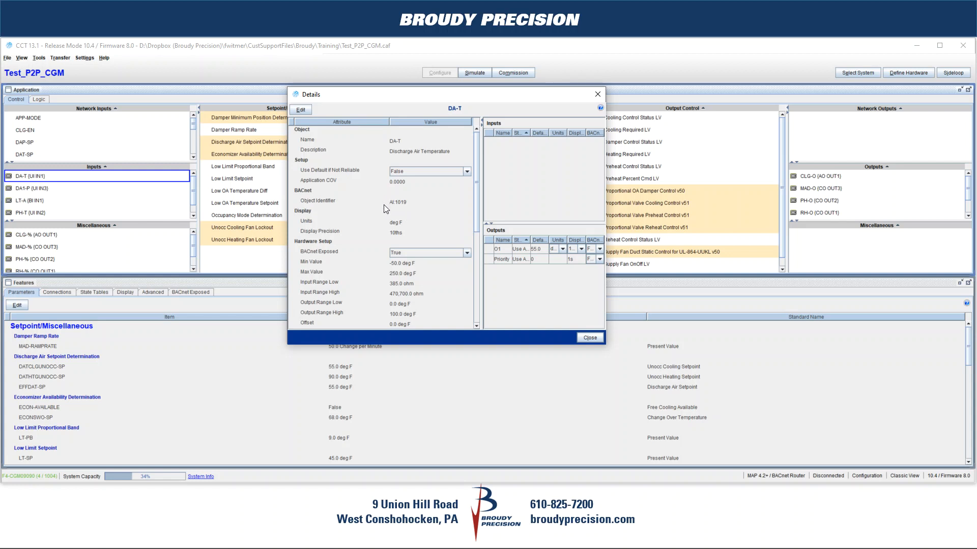
{"action": "left_click", "coordinate": [590, 337]}
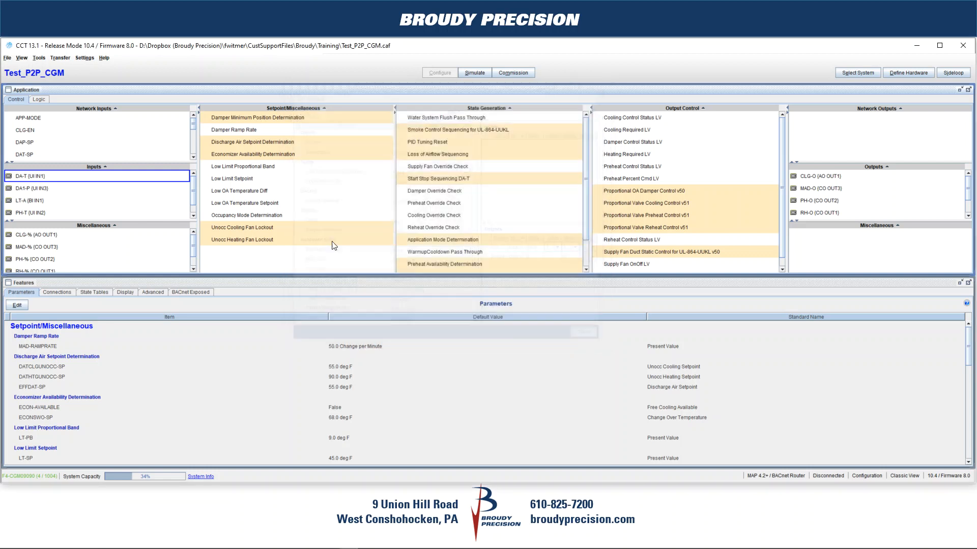
Examine the details of the SF-S input for its BACnet object identifier and exposure setting
{"action": "scroll", "coordinate": [44, 194], "scroll_direction": "down", "scroll_amount": 1}
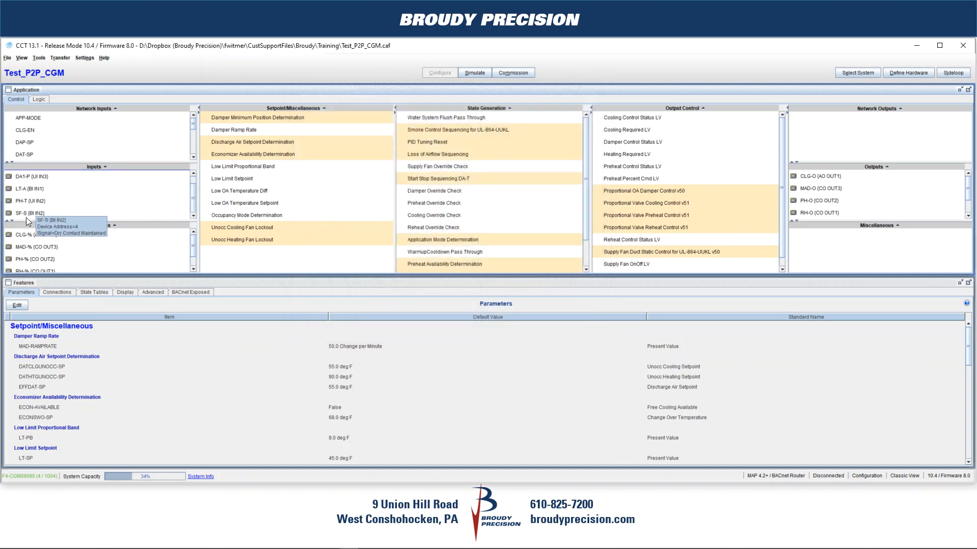
{"action": "left_click", "coordinate": [29, 212]}
{"action": "right_click", "coordinate": [43, 213]}
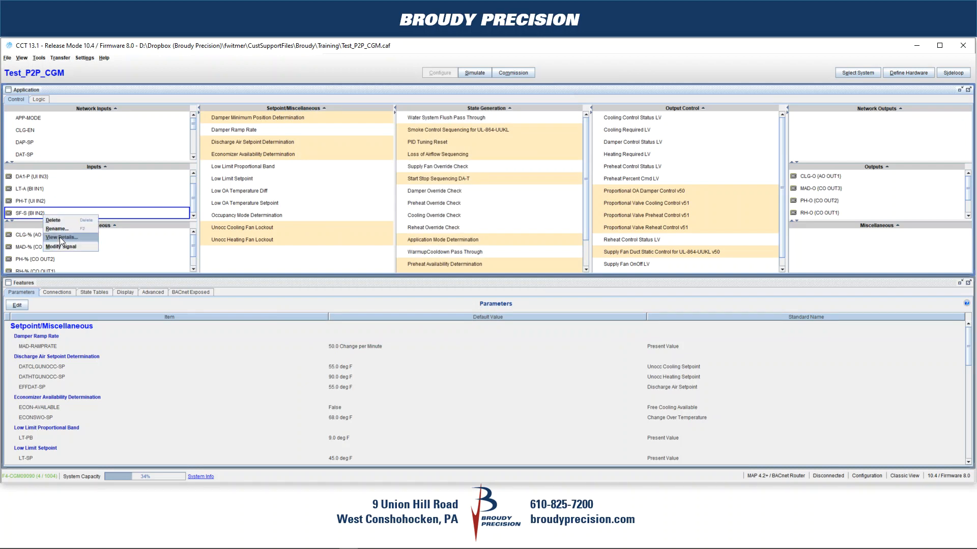
{"action": "left_click", "coordinate": [59, 237]}
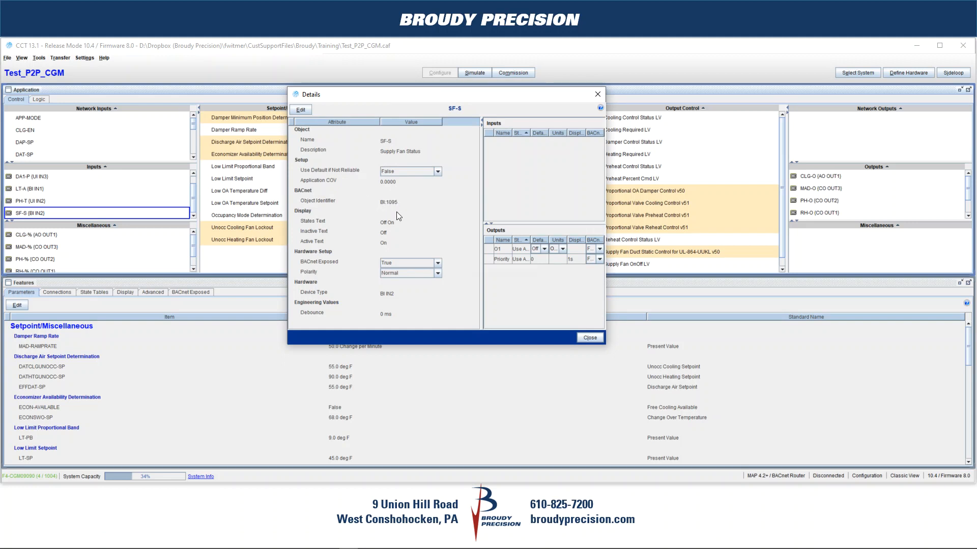
{"action": "left_click", "coordinate": [589, 338]}
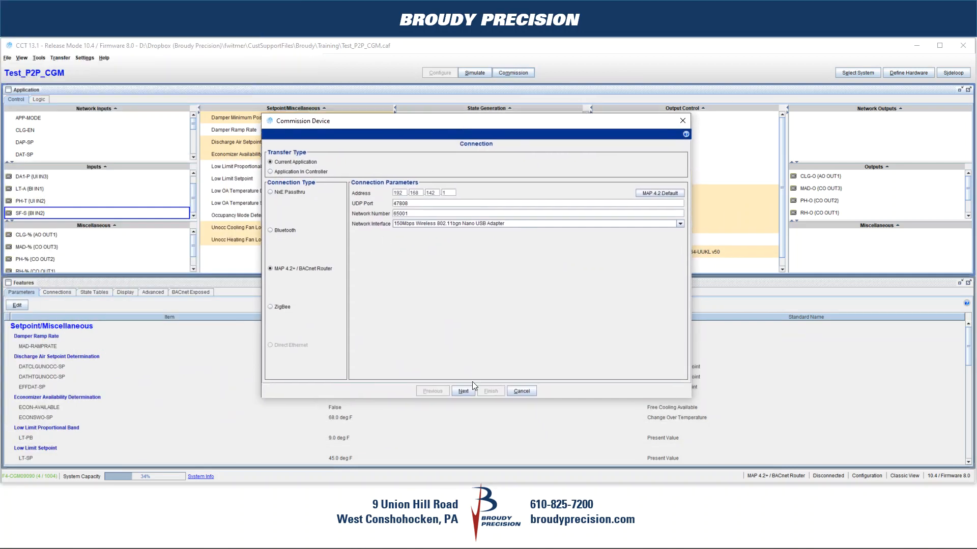
Commission the current application on the Test_P2P_CGM device over the MAP 4.2+ / BACnet Router connection
{"action": "left_click", "coordinate": [463, 391]}
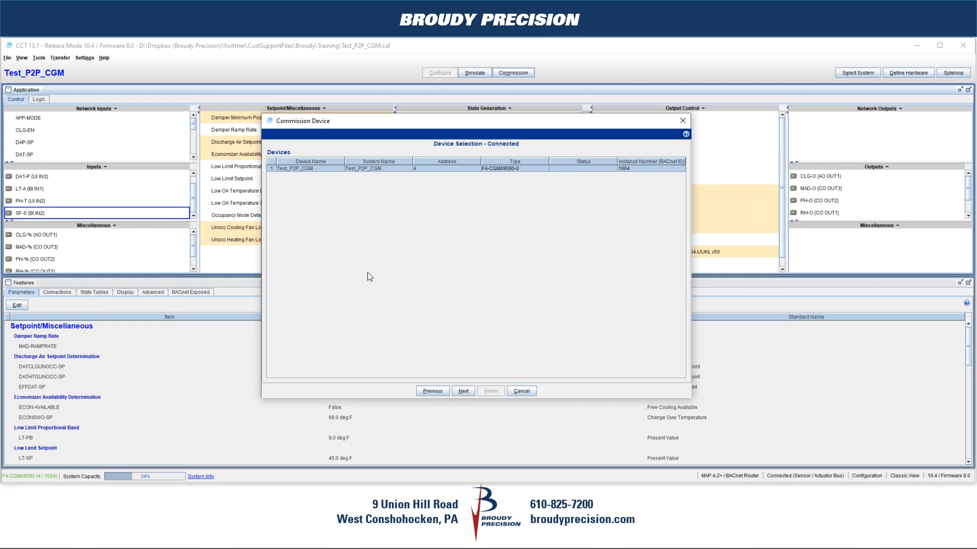
{"action": "left_click", "coordinate": [464, 391]}
{"action": "left_click", "coordinate": [490, 392]}
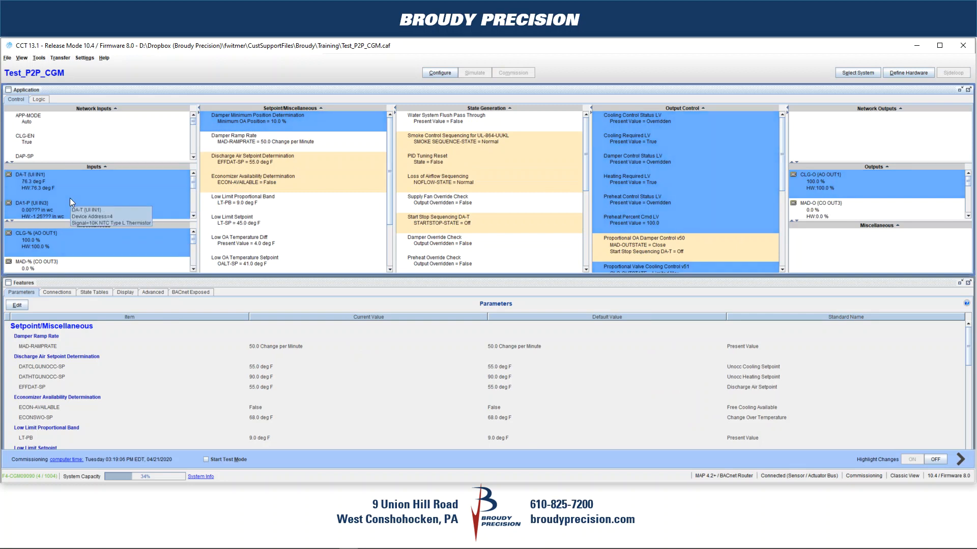
Check the live values of the DA-T and SF-S inputs, and return to configuration mode
{"action": "left_click", "coordinate": [24, 187]}
{"action": "mouse_move", "coordinate": [26, 185]}
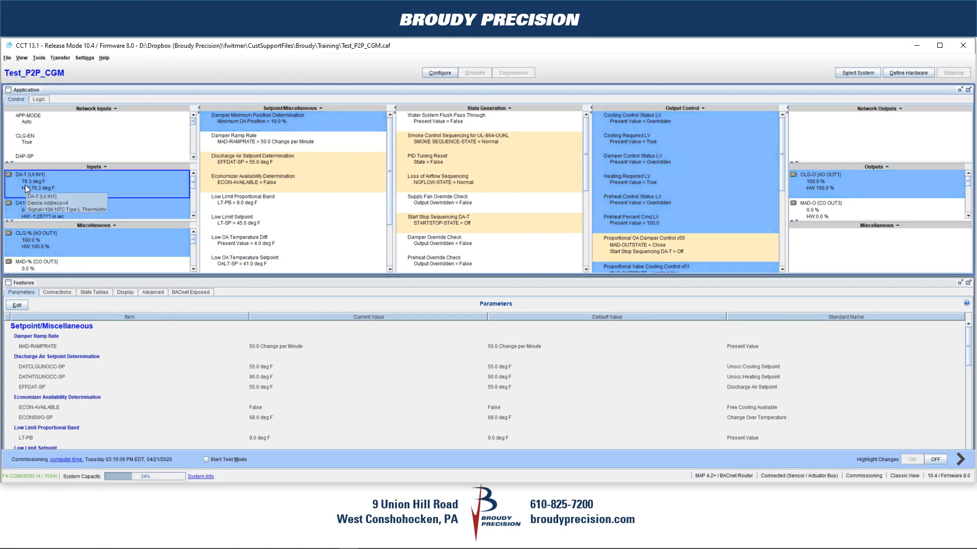
{"action": "scroll", "coordinate": [121, 195], "scroll_direction": "down", "scroll_amount": 2}
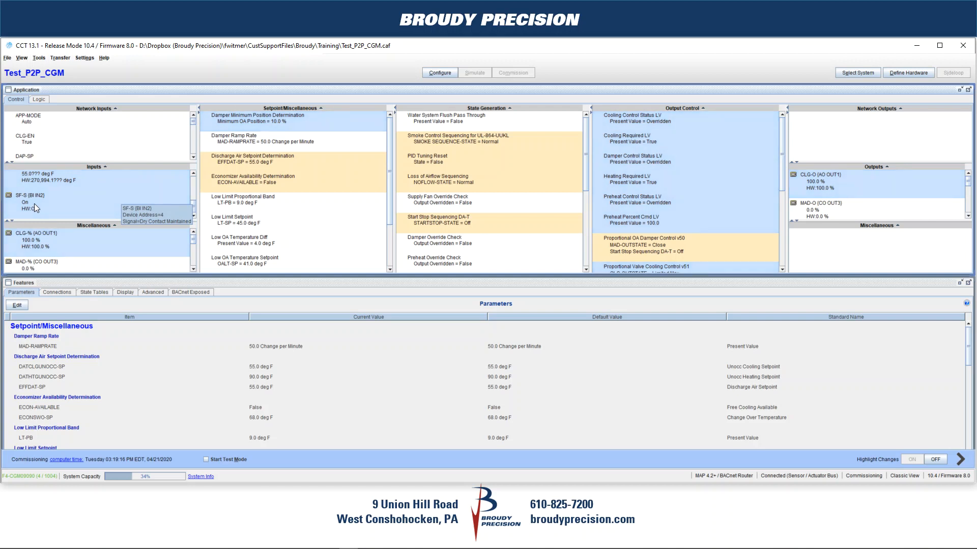
{"action": "left_click", "coordinate": [432, 72]}
{"action": "left_click", "coordinate": [519, 296]}
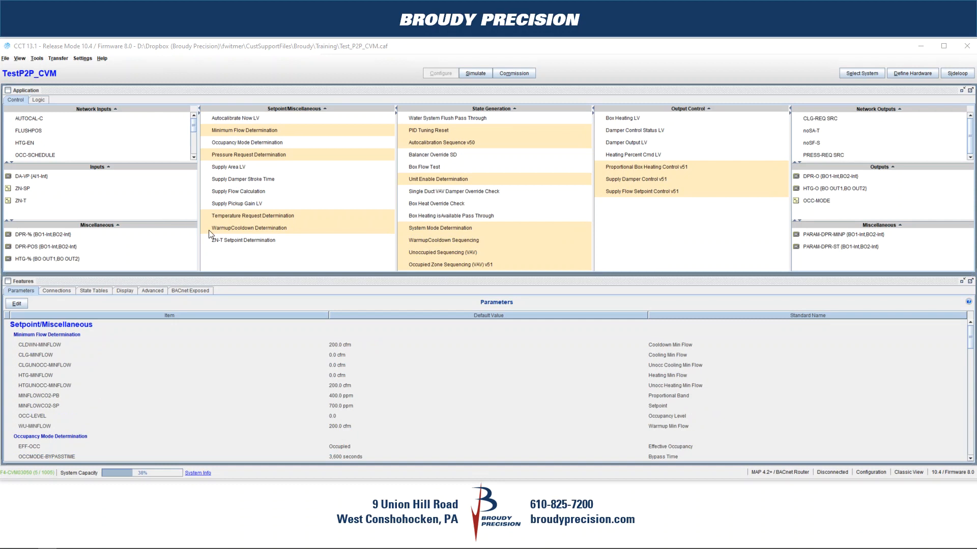
Locate the SA-T and SF-S network inputs in the Test_P2P_CVM application
{"action": "scroll", "coordinate": [121, 143], "scroll_direction": "down", "scroll_amount": 1}
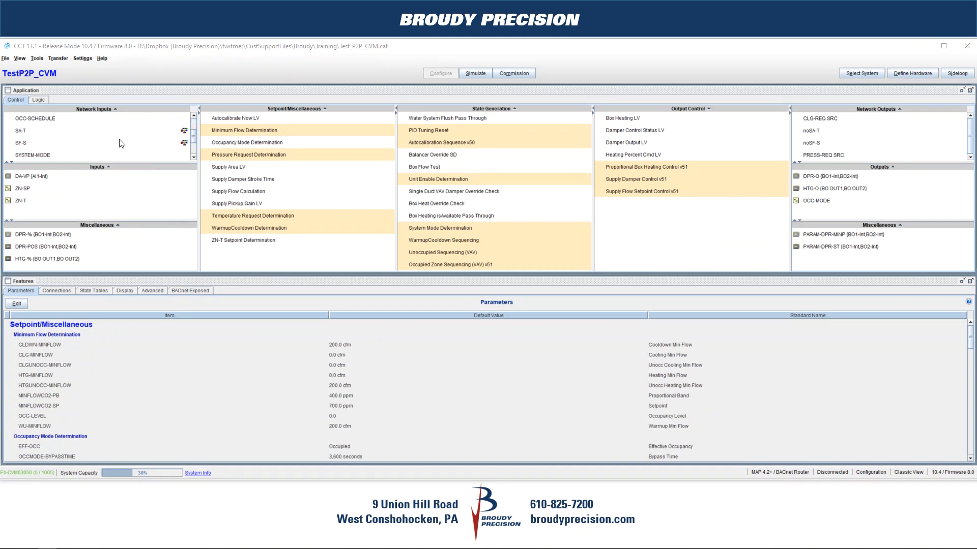
{"action": "left_click", "coordinate": [29, 135]}
{"action": "left_click", "coordinate": [32, 146]}
{"action": "left_click", "coordinate": [30, 135]}
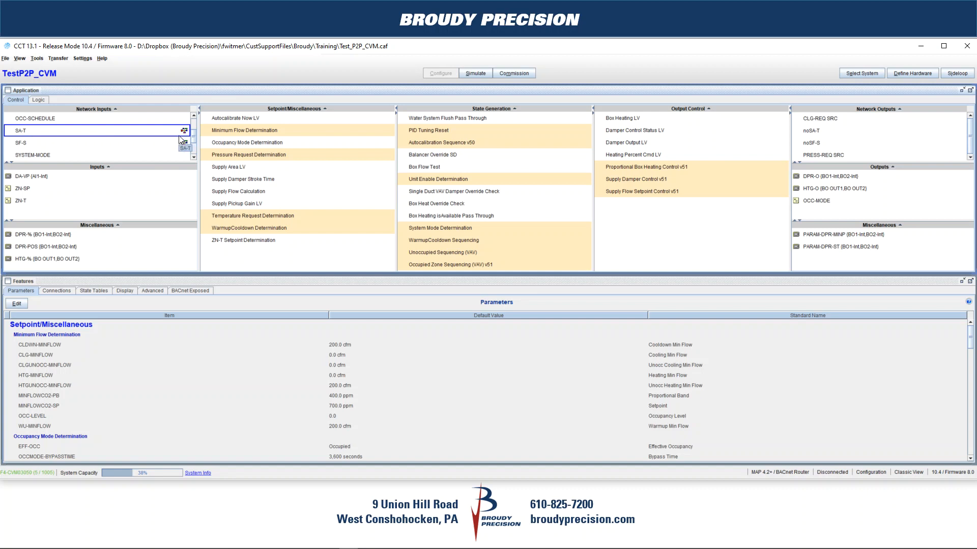
Review the SA-T network input's peer reference device and object identifier in its editable details, and apply
{"action": "right_click", "coordinate": [34, 132]}
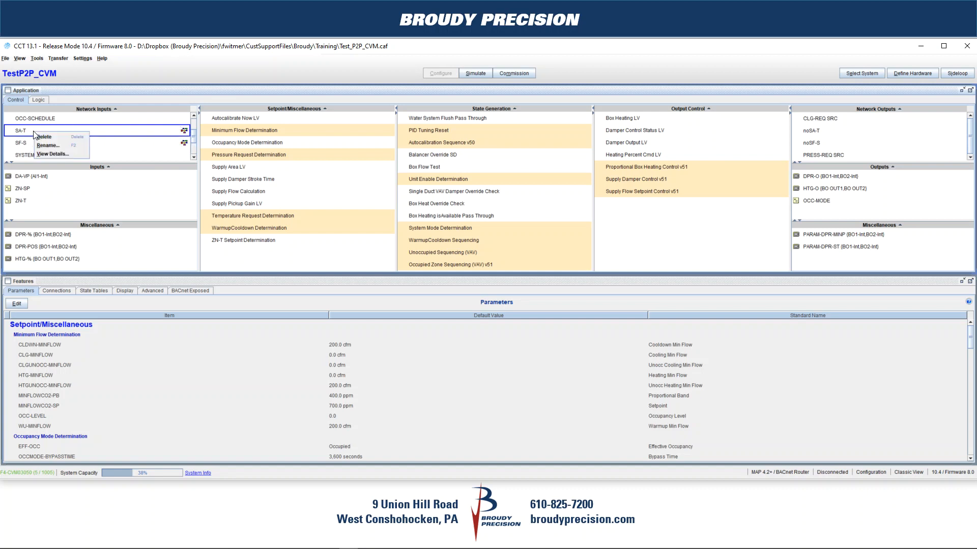
{"action": "left_click", "coordinate": [50, 153]}
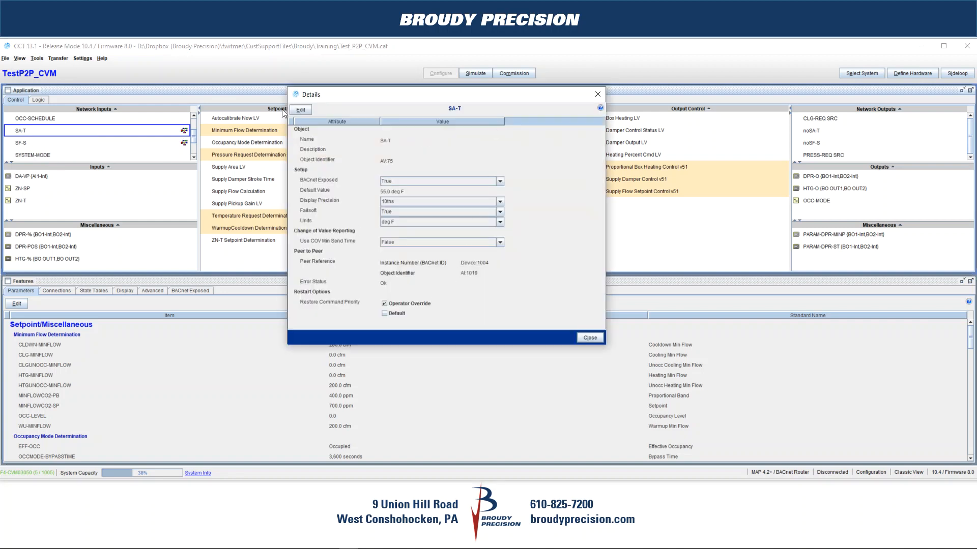
{"action": "left_click", "coordinate": [297, 109]}
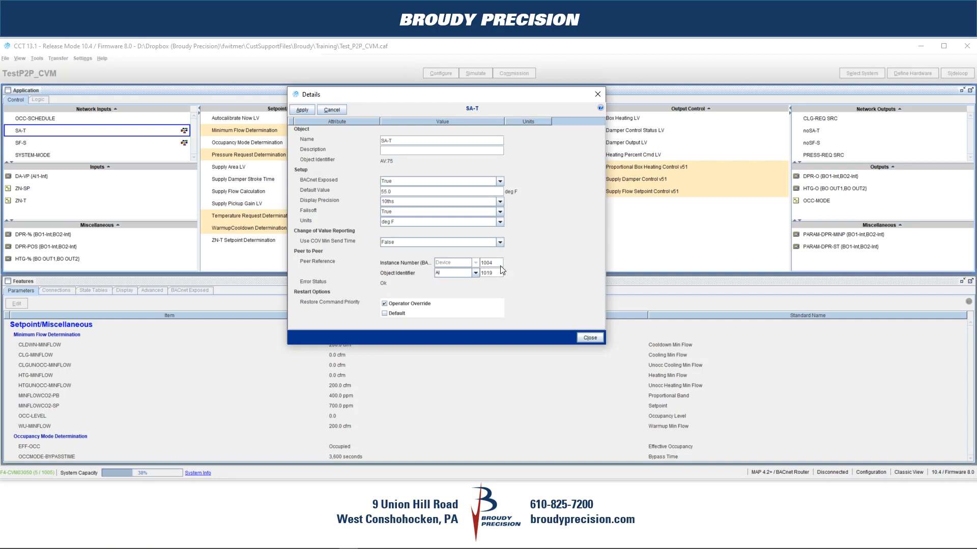
{"action": "left_click", "coordinate": [302, 110]}
{"action": "left_click", "coordinate": [589, 338]}
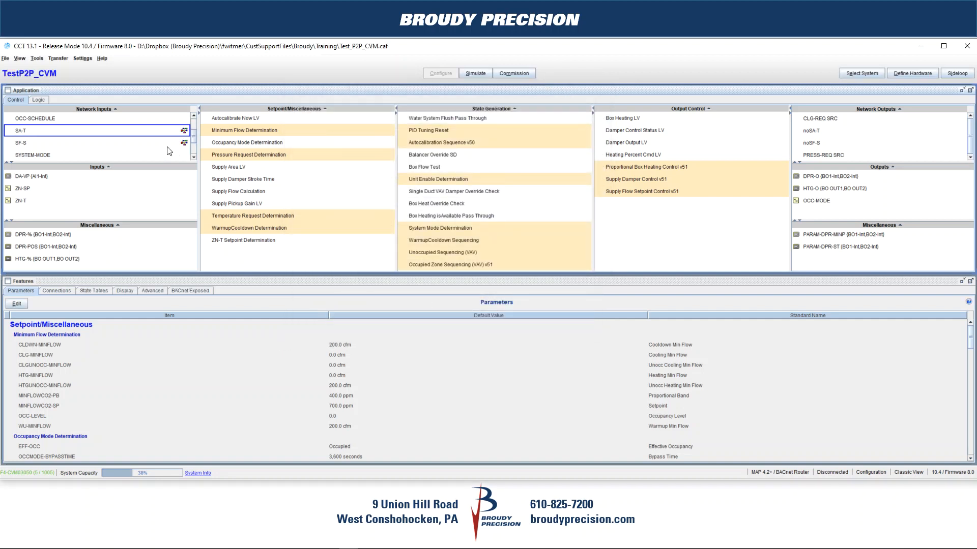
Review the SF-S network input's peer reference device and object identifier in its editable details
{"action": "left_click", "coordinate": [23, 143]}
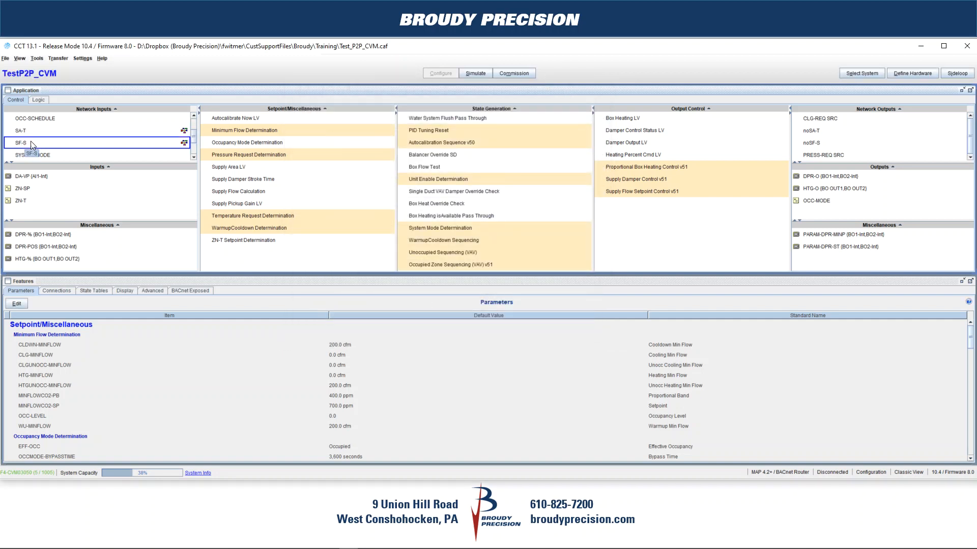
{"action": "right_click", "coordinate": [35, 146]}
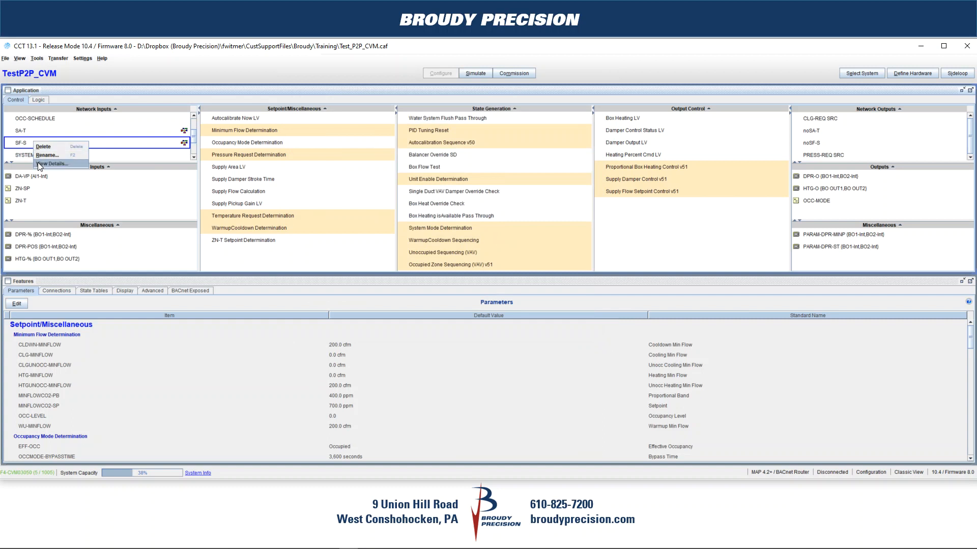
{"action": "left_click", "coordinate": [44, 154]}
{"action": "left_click", "coordinate": [298, 108]}
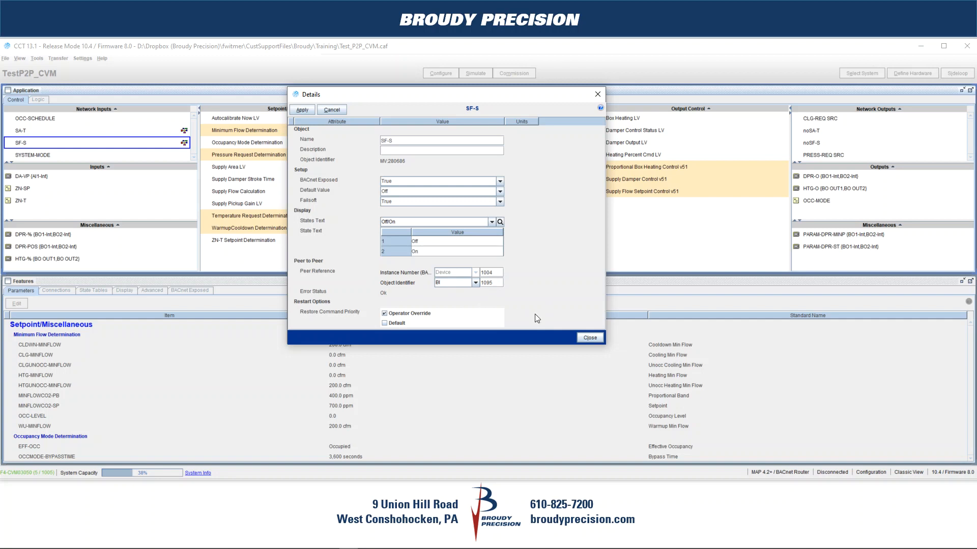
{"action": "left_click", "coordinate": [589, 337]}
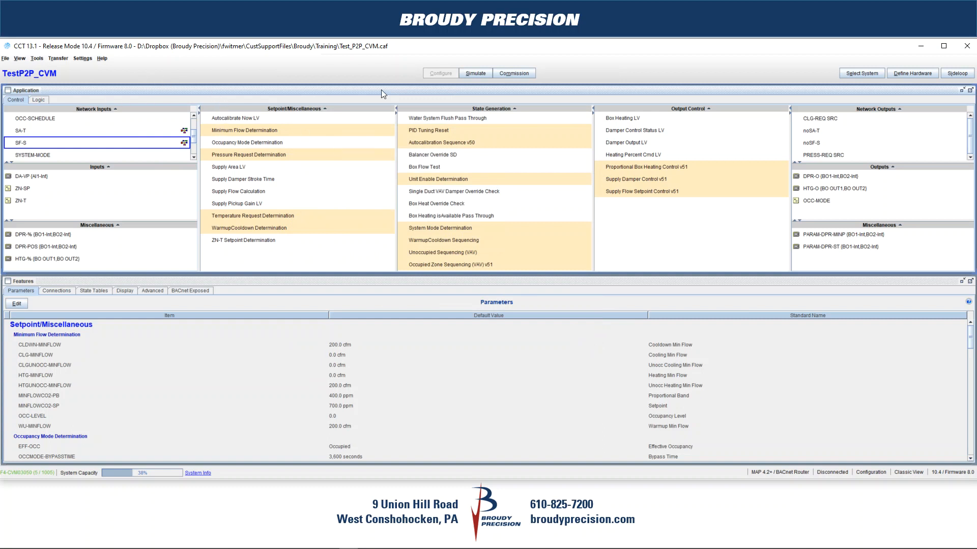
Commission the current application on the TestP2P_CVM device over the MAP 4.2+ / BACnet Router connection
{"action": "left_click", "coordinate": [512, 73]}
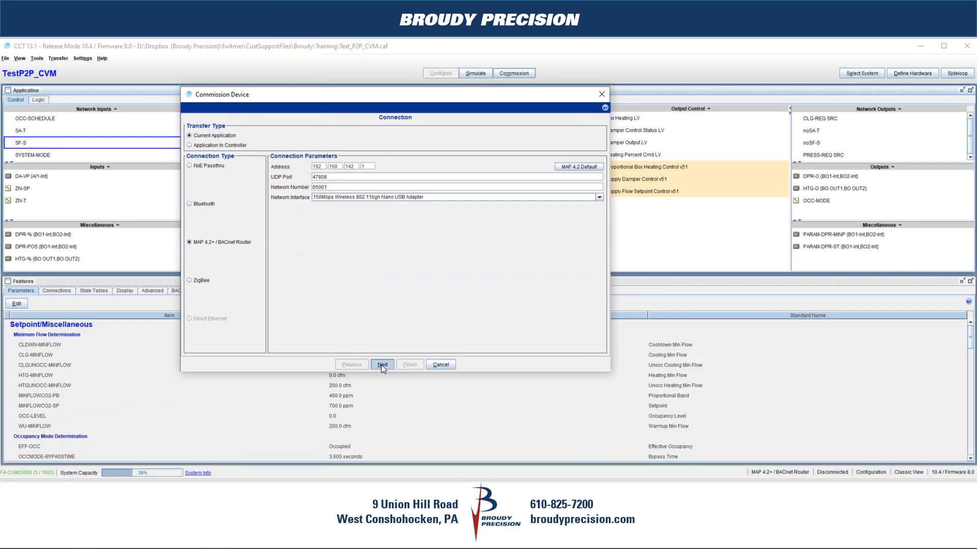
{"action": "left_click", "coordinate": [382, 364]}
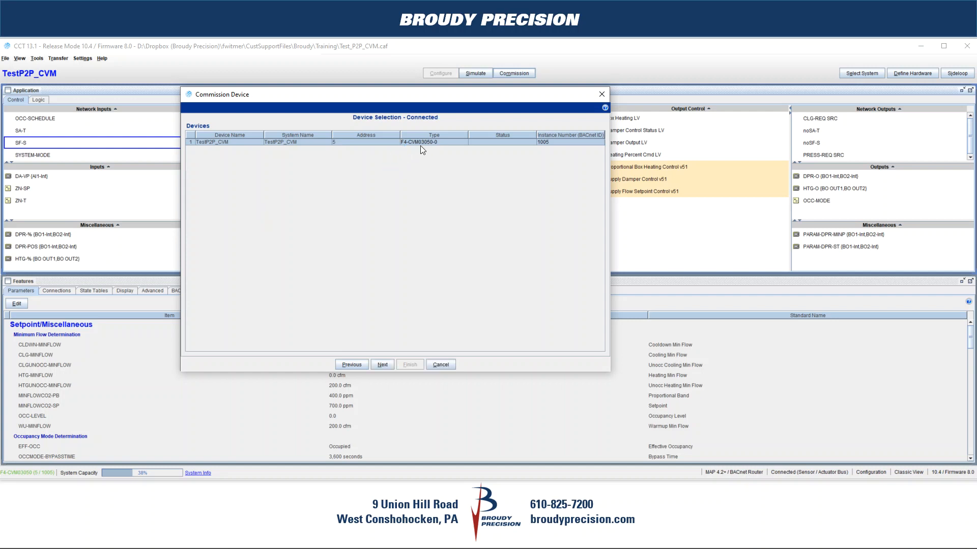
{"action": "left_click", "coordinate": [381, 364]}
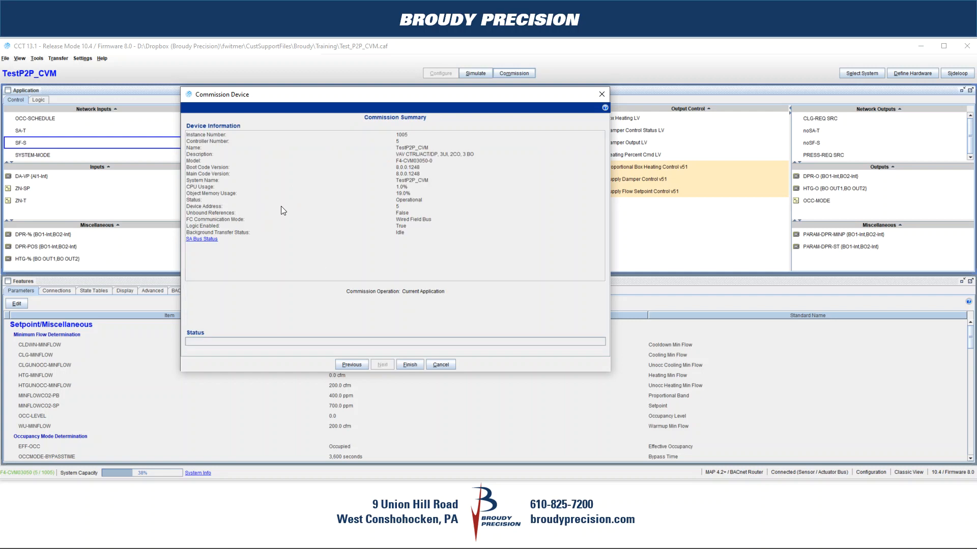
{"action": "left_click", "coordinate": [412, 367]}
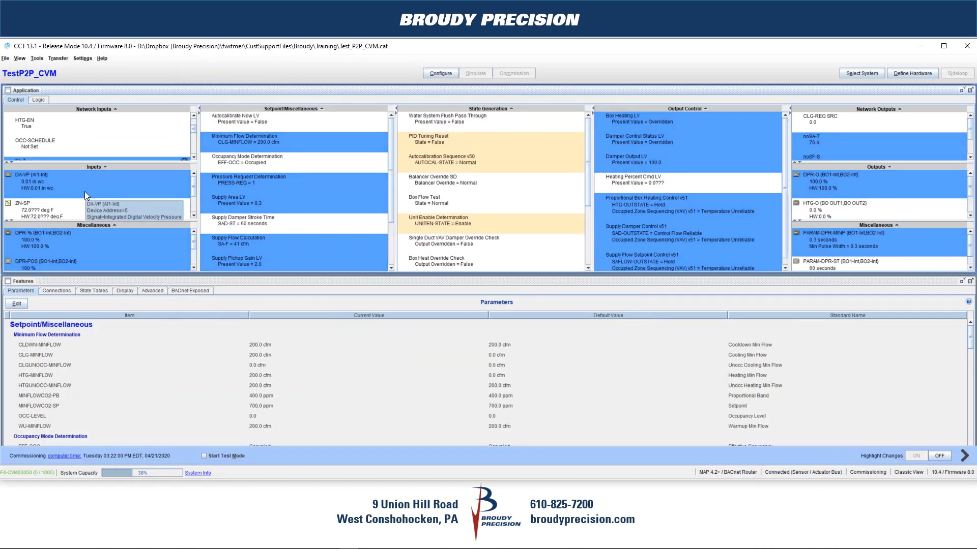
Check the live values of the SA-T and SF-S network inputs received through their peer references
{"action": "left_click_drag", "start_coordinate": [194, 128], "coordinate": [192, 117]}
{"action": "scroll", "coordinate": [134, 128], "scroll_direction": "down", "scroll_amount": 3}
{"action": "scroll", "coordinate": [134, 132], "scroll_direction": "up", "scroll_amount": 2}
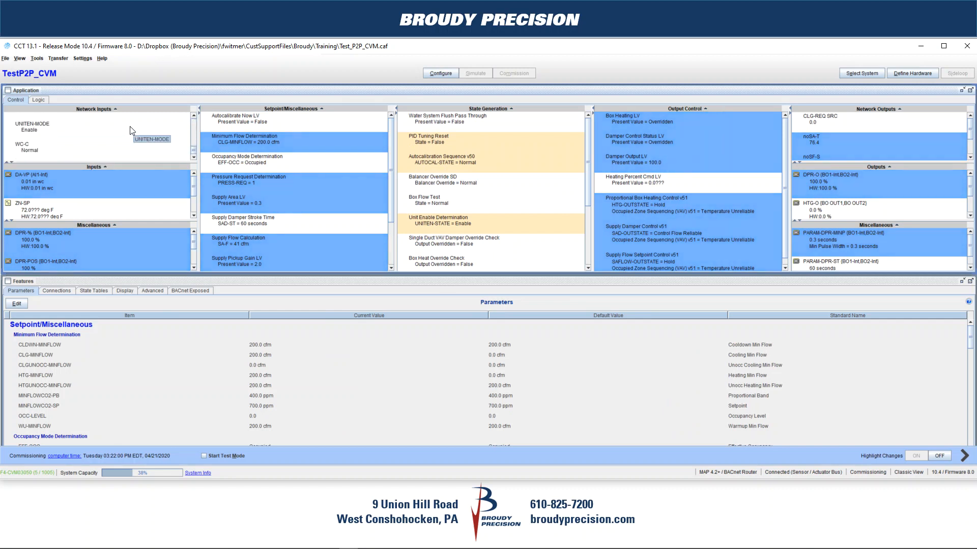
{"action": "left_click", "coordinate": [99, 142]}
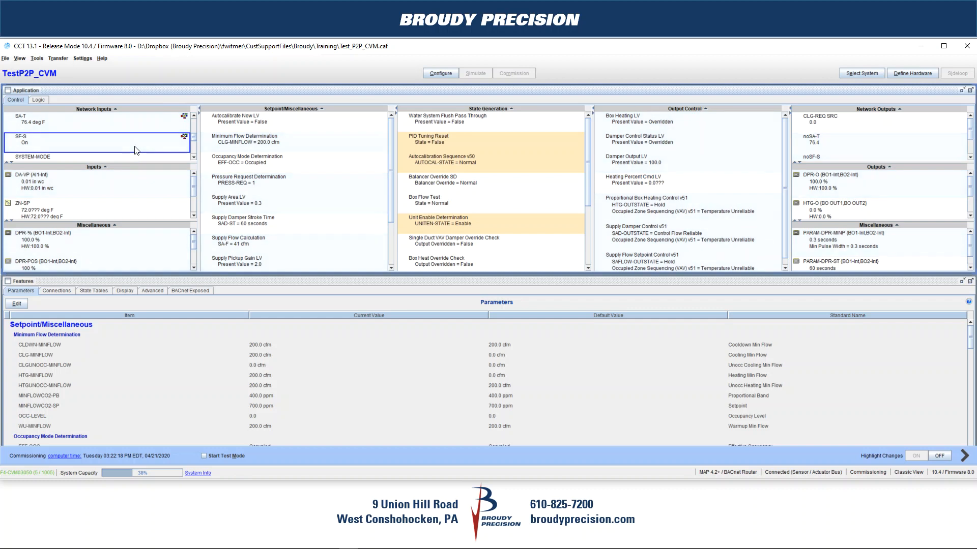
{"action": "double_click", "coordinate": [34, 143]}
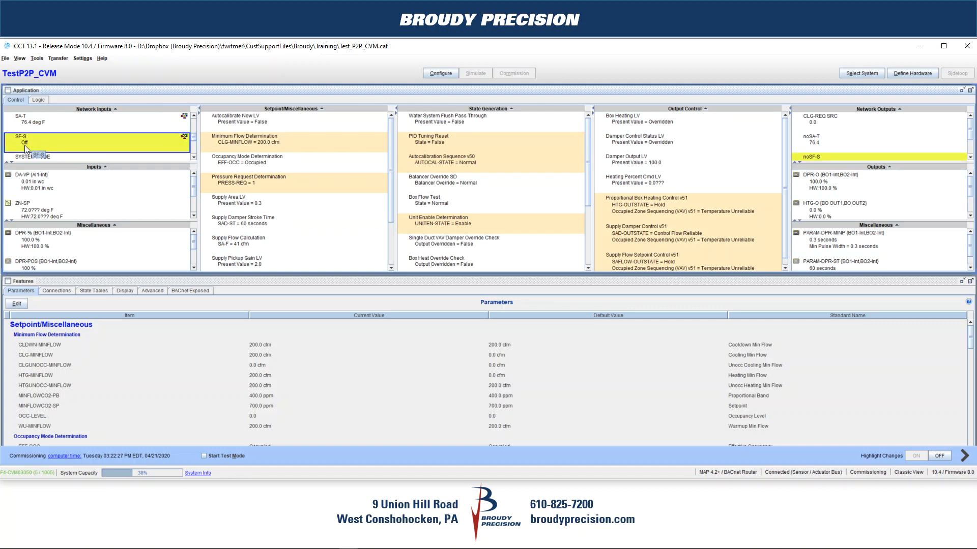